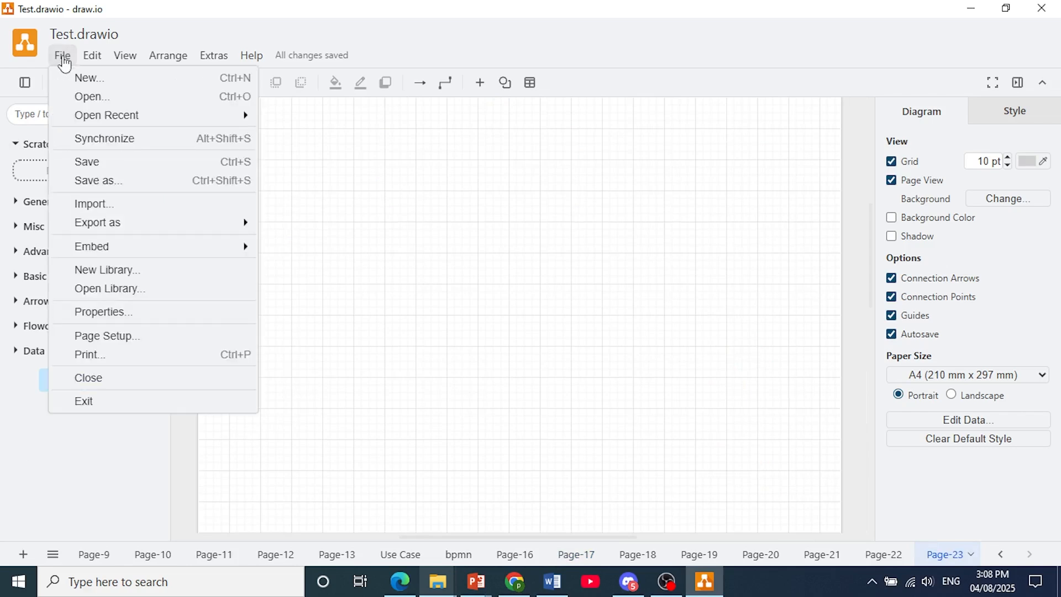
- Create a new diagram file, return to the Test.drawio window and add a new blank page there
{"action": "left_click", "coordinate": [78, 79]}
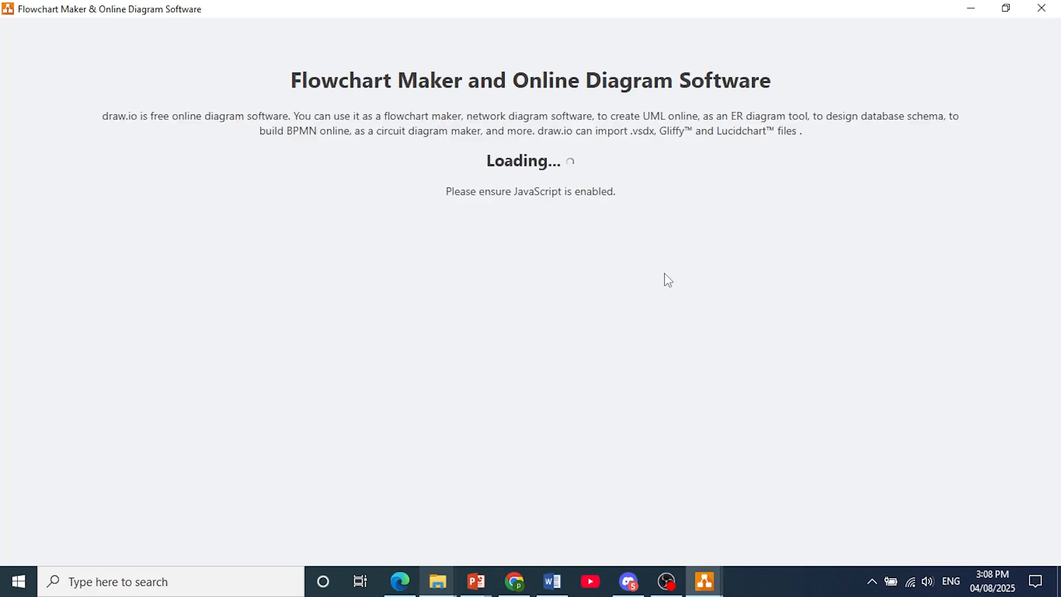
{"action": "mouse_move", "coordinate": [718, 583]}
{"action": "left_click", "coordinate": [693, 532]}
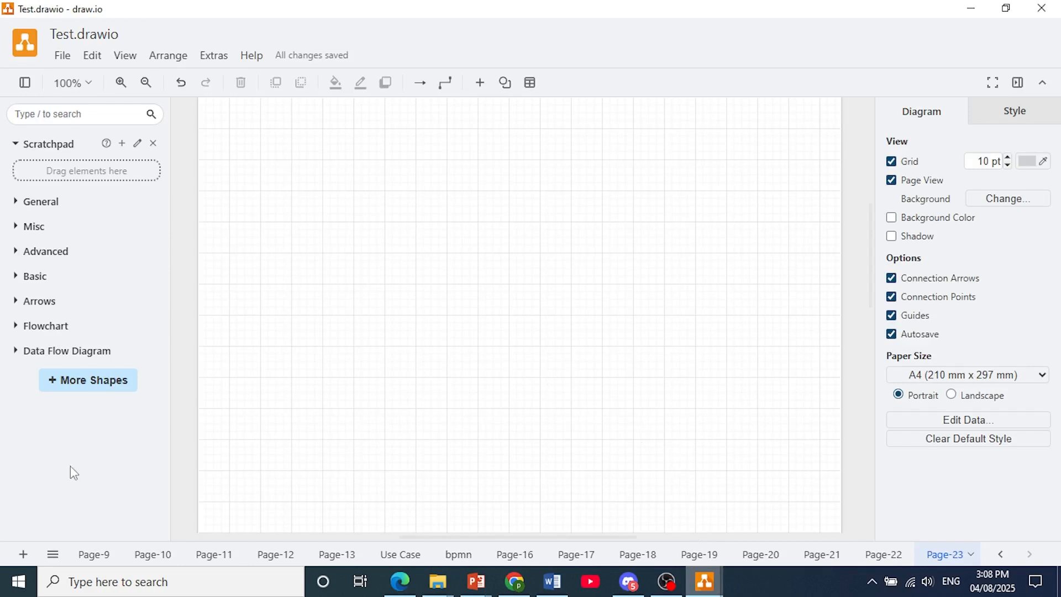
{"action": "left_click", "coordinate": [23, 555]}
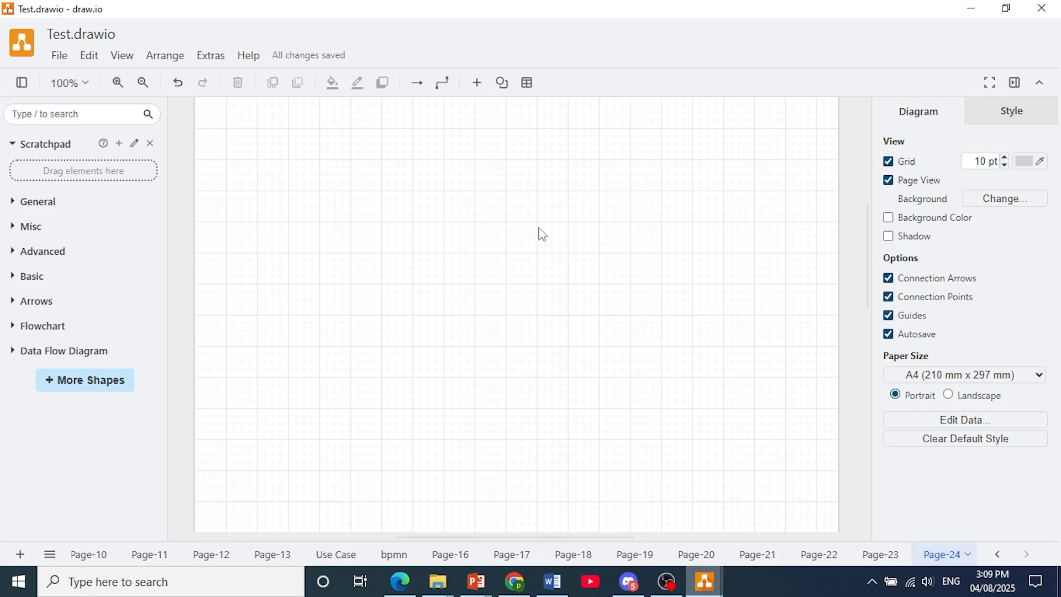
- Switch to the untitled diagram window and open the selection of additional shape libraries
{"action": "mouse_move", "coordinate": [706, 580]}
{"action": "left_click", "coordinate": [782, 524]}
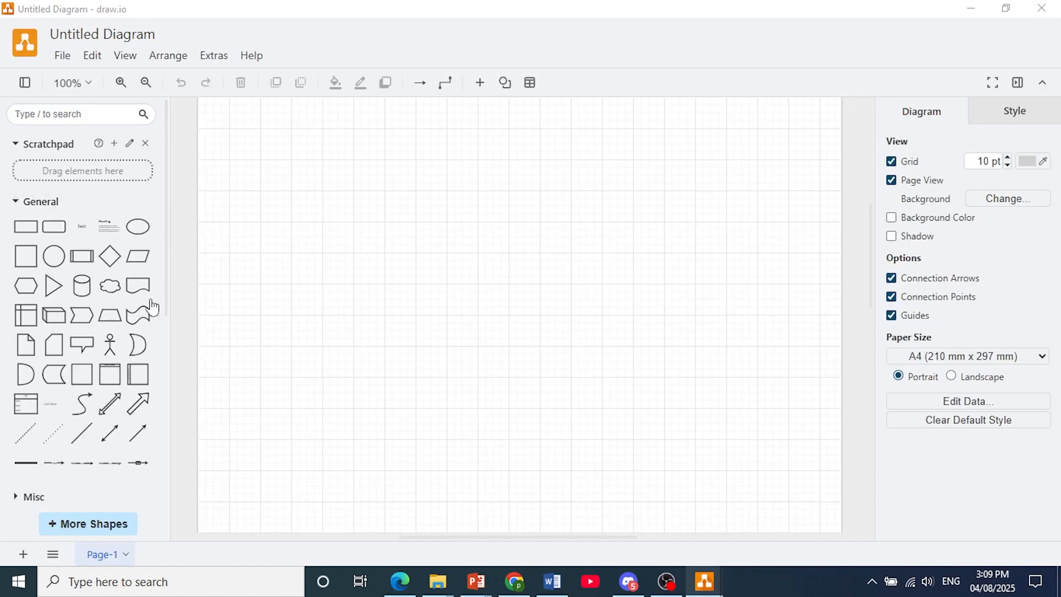
{"action": "scroll", "coordinate": [145, 332], "scroll_direction": "down", "scroll_amount": 5}
{"action": "left_click", "coordinate": [111, 528]}
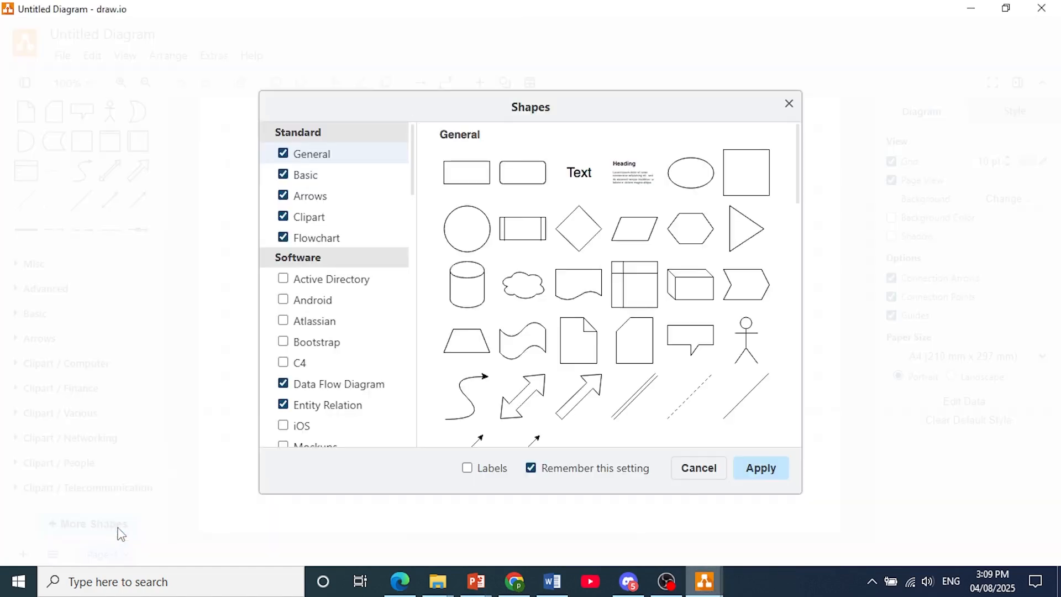
- Preview the Clipart and Android shape libraries and enable the Android library
{"action": "left_click", "coordinate": [308, 223]}
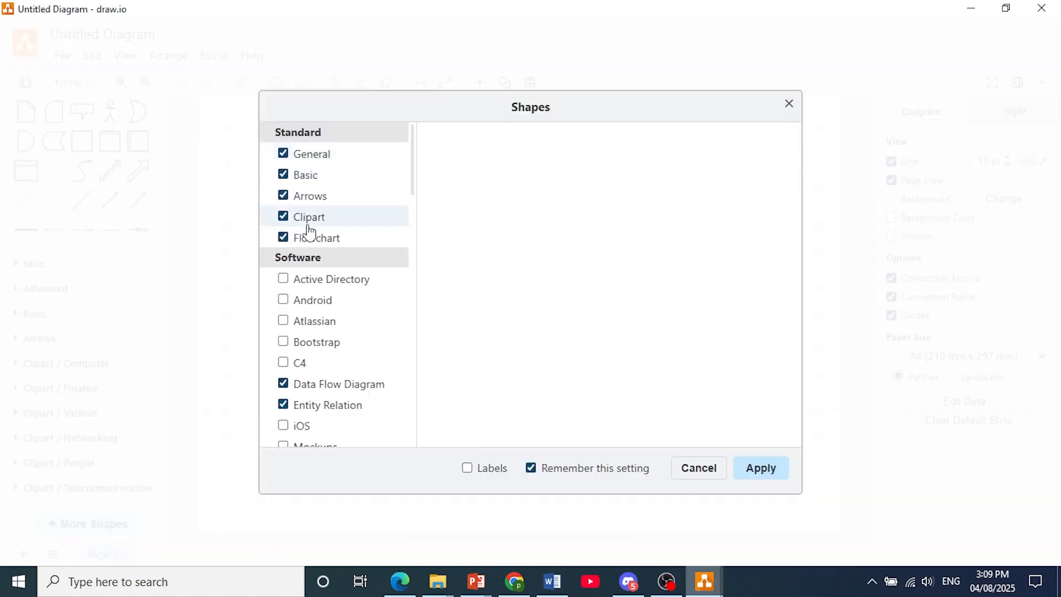
{"action": "left_click", "coordinate": [305, 304]}
{"action": "scroll", "coordinate": [501, 321], "scroll_direction": "down", "scroll_amount": 10}
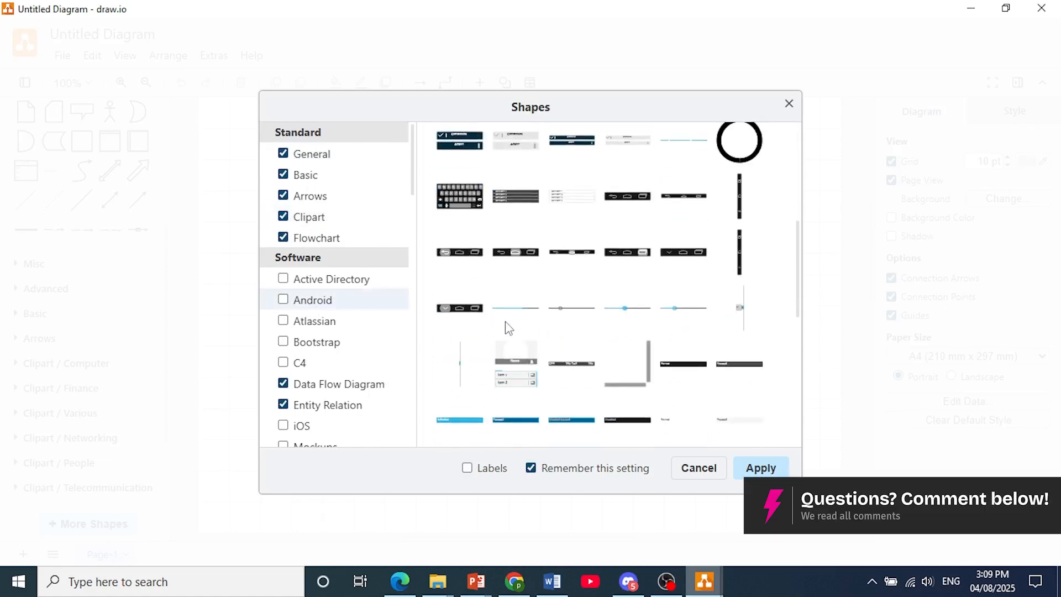
{"action": "left_click", "coordinate": [283, 301]}
- Preview the Data Flow Diagram, Entity Relation, UML 2.5 and UML libraries, and apply the library selection
{"action": "scroll", "coordinate": [322, 318], "scroll_direction": "down", "scroll_amount": 1}
{"action": "scroll", "coordinate": [322, 318], "scroll_direction": "down", "scroll_amount": 2}
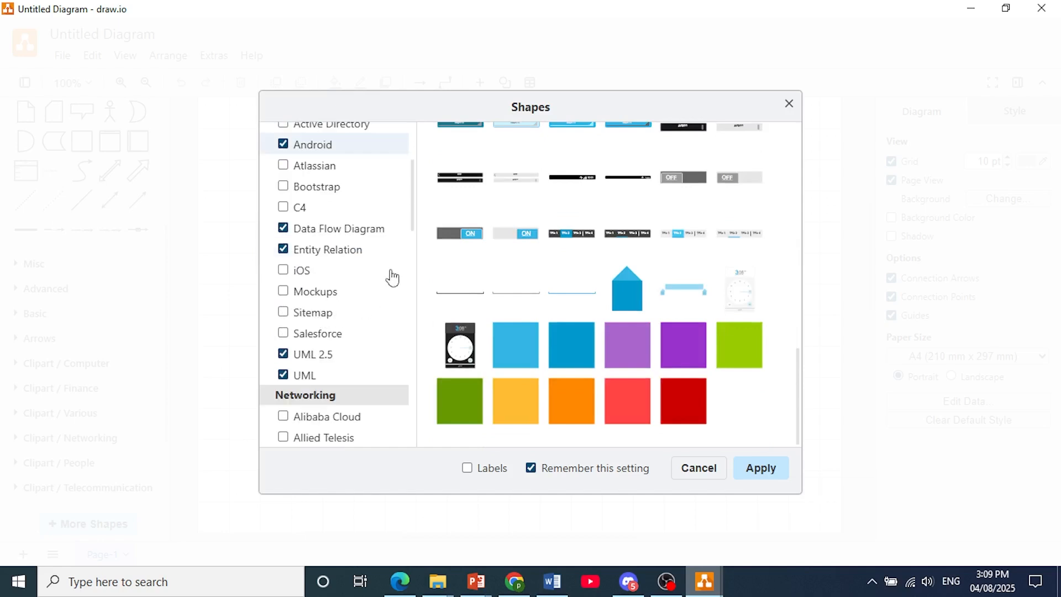
{"action": "left_click", "coordinate": [340, 235]}
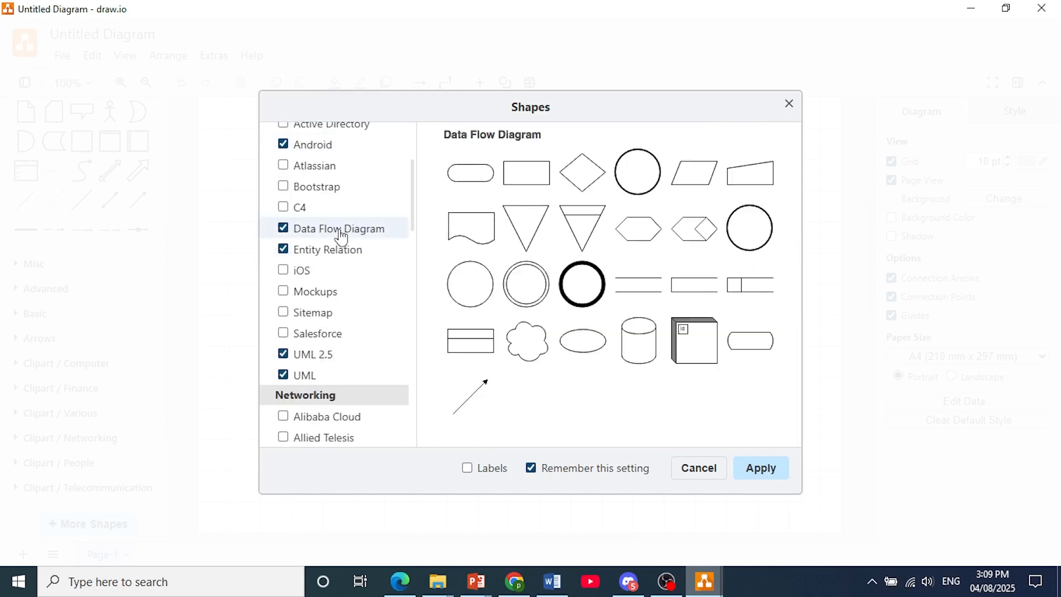
{"action": "left_click", "coordinate": [330, 254]}
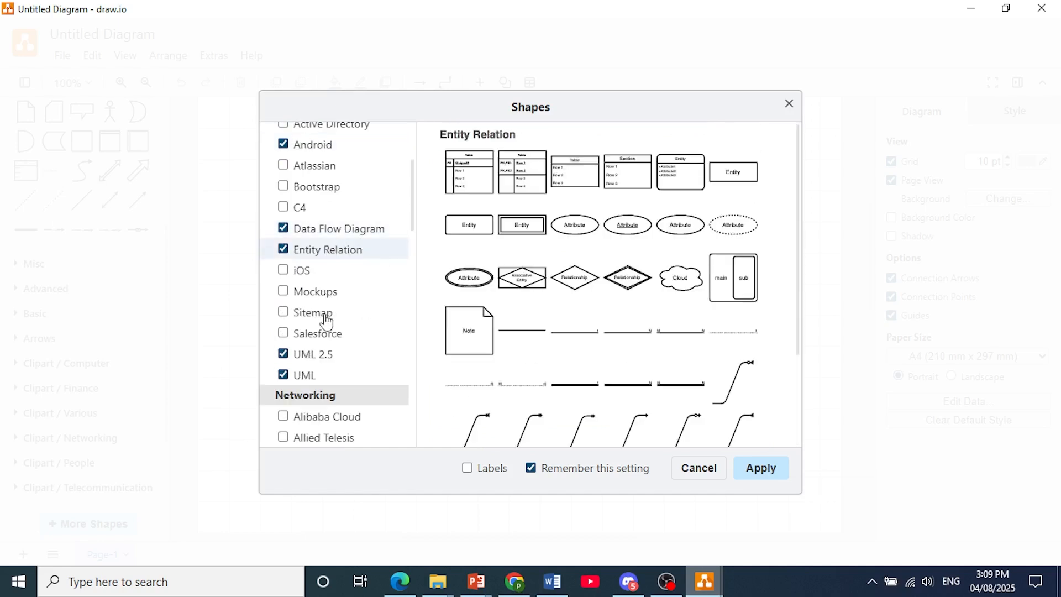
{"action": "scroll", "coordinate": [327, 321], "scroll_direction": "down", "scroll_amount": 2}
{"action": "left_click", "coordinate": [309, 278]}
{"action": "left_click", "coordinate": [313, 301]}
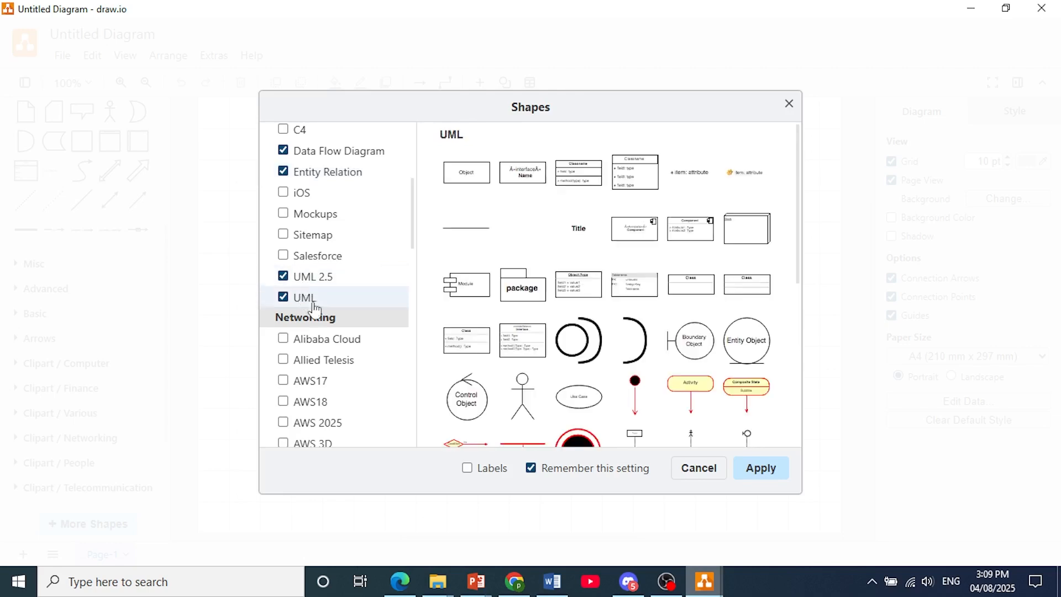
{"action": "scroll", "coordinate": [315, 308], "scroll_direction": "down", "scroll_amount": 4}
{"action": "scroll", "coordinate": [340, 256], "scroll_direction": "up", "scroll_amount": 2}
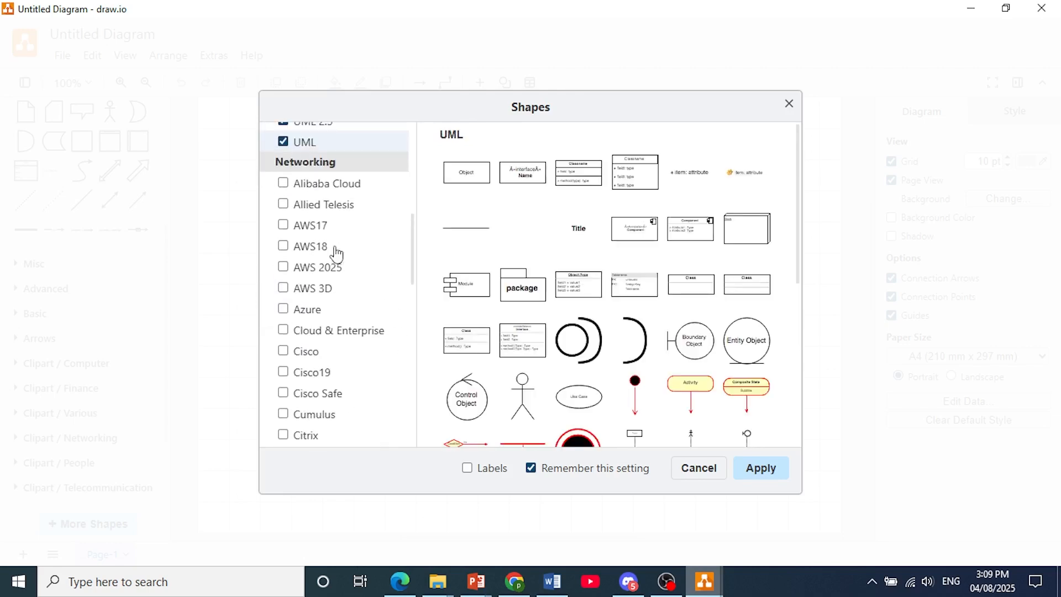
{"action": "left_click", "coordinate": [763, 471]}
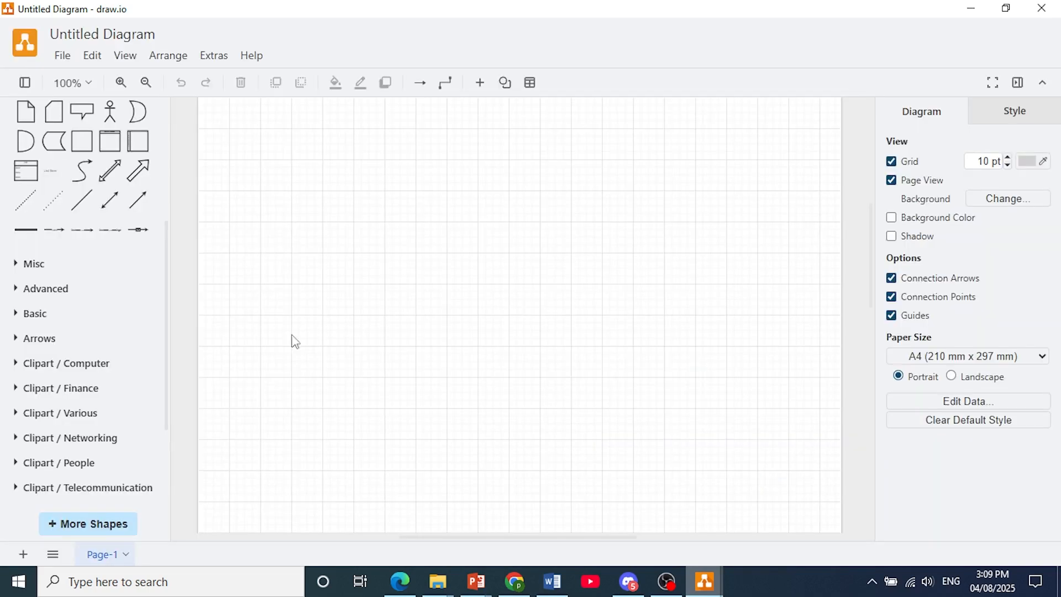
- Expand the Android and Data Flow Diagram shape libraries to show their shapes
{"action": "scroll", "coordinate": [82, 381], "scroll_direction": "down", "scroll_amount": 1}
{"action": "scroll", "coordinate": [82, 381], "scroll_direction": "down", "scroll_amount": 3}
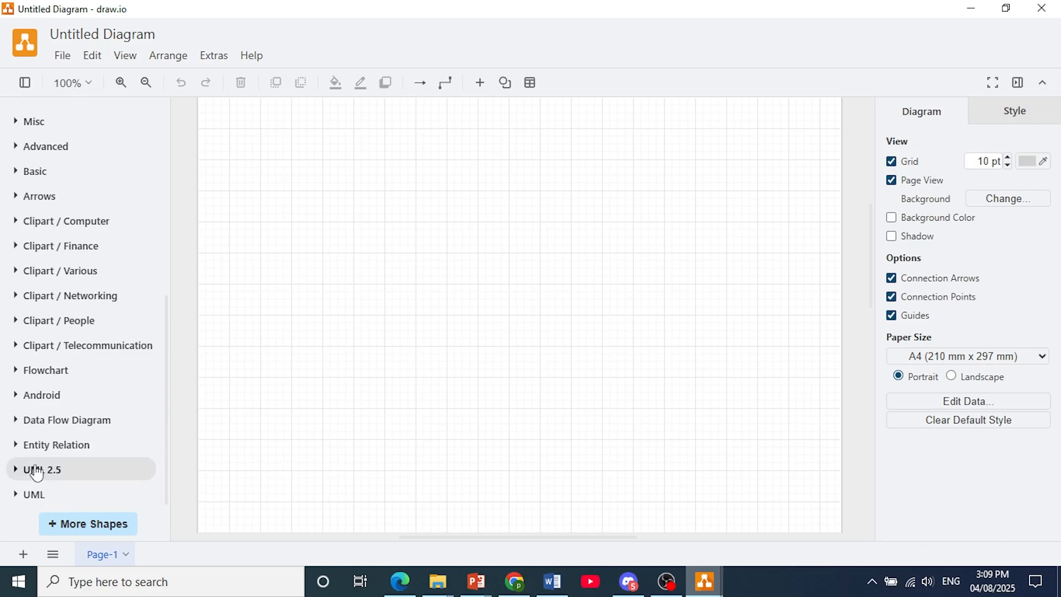
{"action": "left_click", "coordinate": [31, 395]}
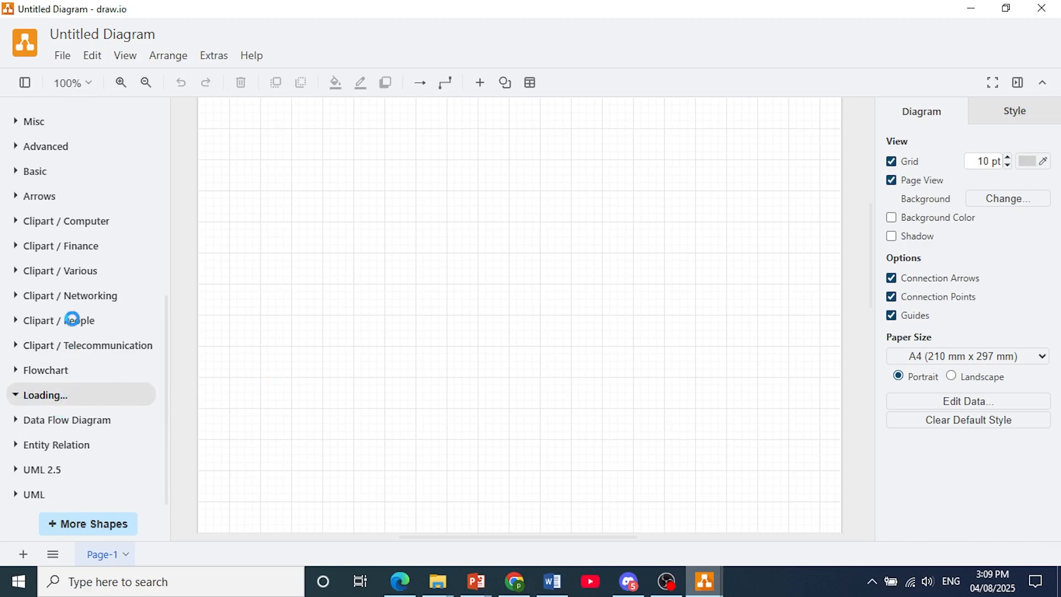
{"action": "scroll", "coordinate": [26, 433], "scroll_direction": "down", "scroll_amount": 7}
{"action": "scroll", "coordinate": [26, 435], "scroll_direction": "down", "scroll_amount": 8}
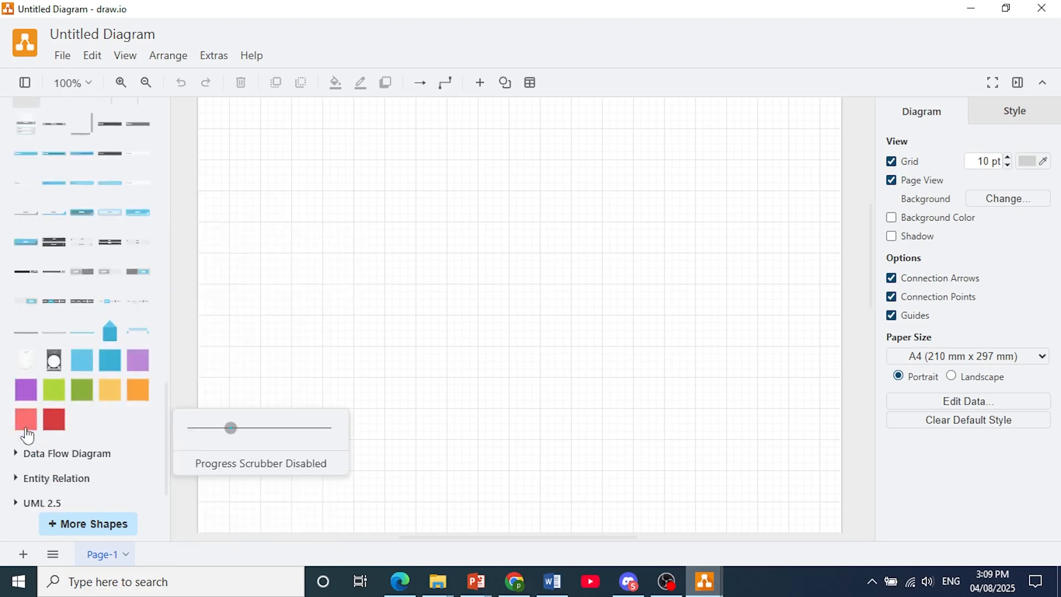
{"action": "left_click", "coordinate": [16, 423]}
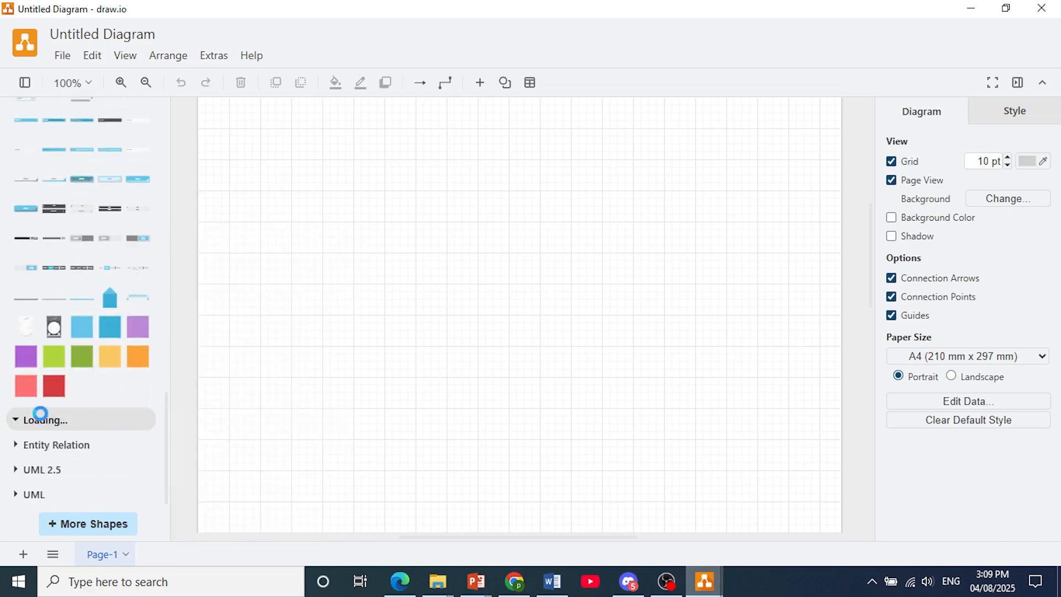
{"action": "scroll", "coordinate": [67, 452], "scroll_direction": "down", "scroll_amount": 3}
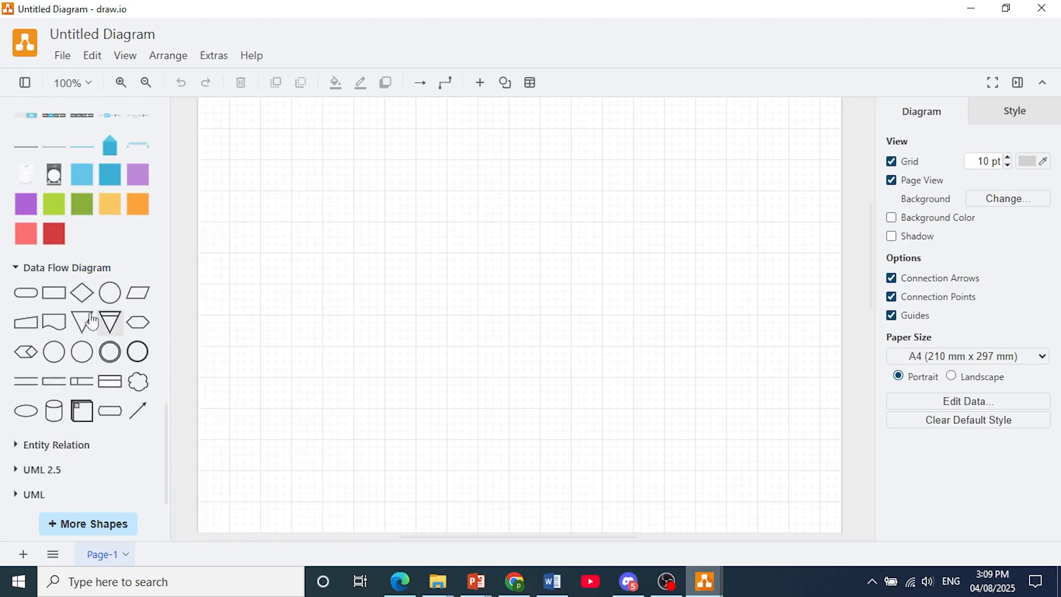
- Place the pill-shaped Data Flow Diagram symbol in the upper part of the page and label it "Start"
{"action": "mouse_move", "coordinate": [28, 299]}
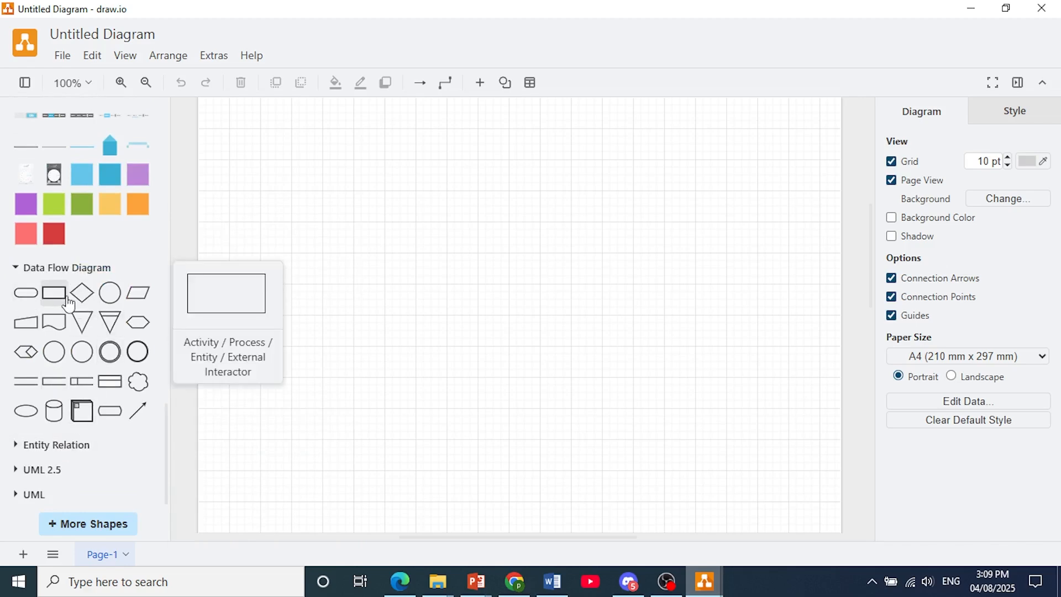
{"action": "left_click_drag", "start_coordinate": [30, 303], "coordinate": [300, 227]}
{"action": "double_click", "coordinate": [301, 227]}
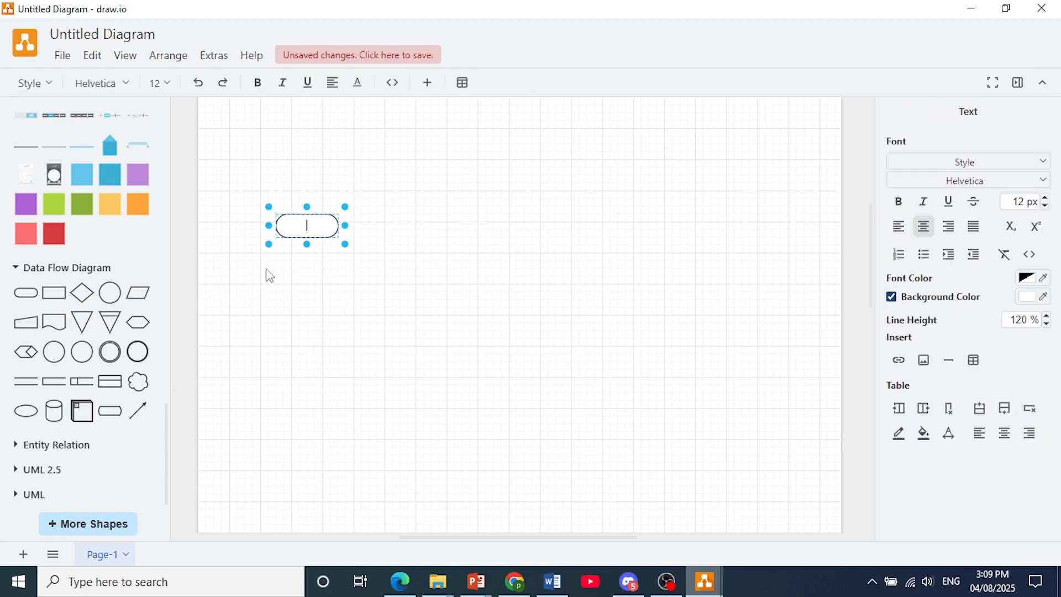
{"action": "left_click", "coordinate": [282, 292]}
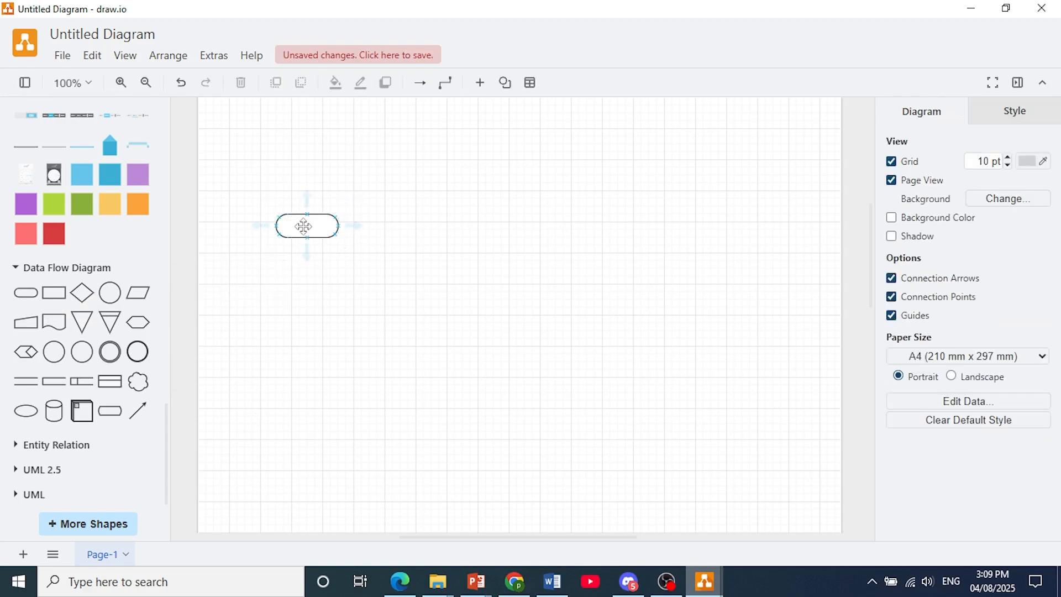
{"action": "double_click", "coordinate": [304, 226]}
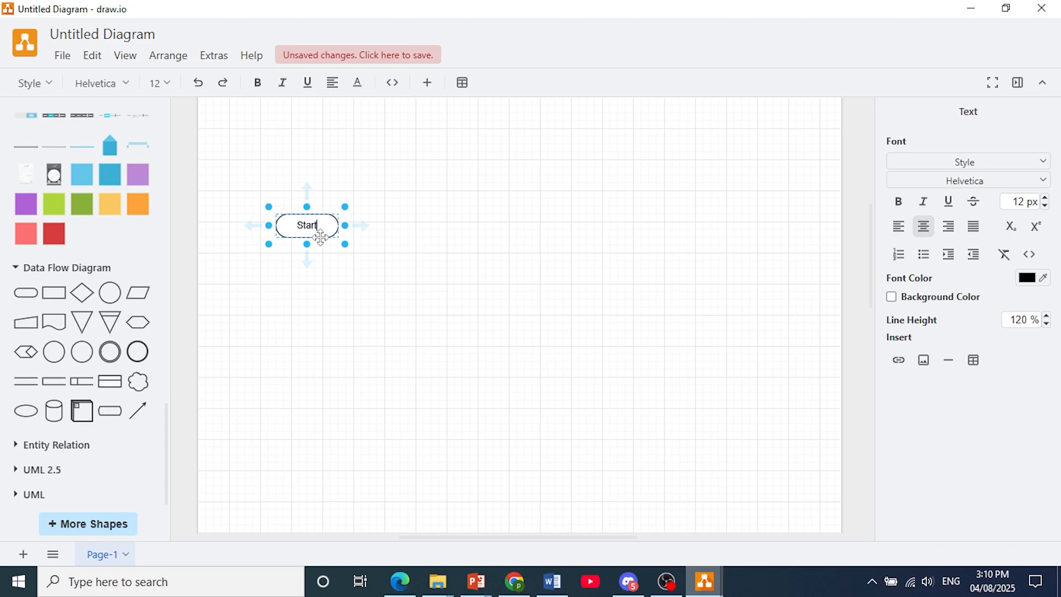
{"action": "type", "text": "Start"}
{"action": "left_click", "coordinate": [352, 217]}
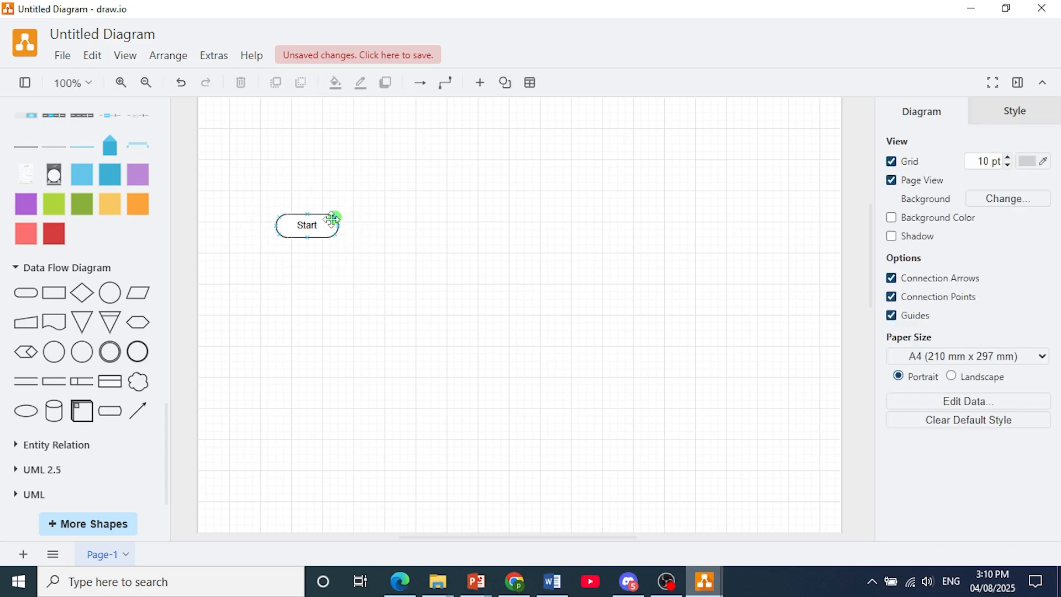
- Apply the light blue preset style to the Start shape
{"action": "left_click", "coordinate": [330, 225]}
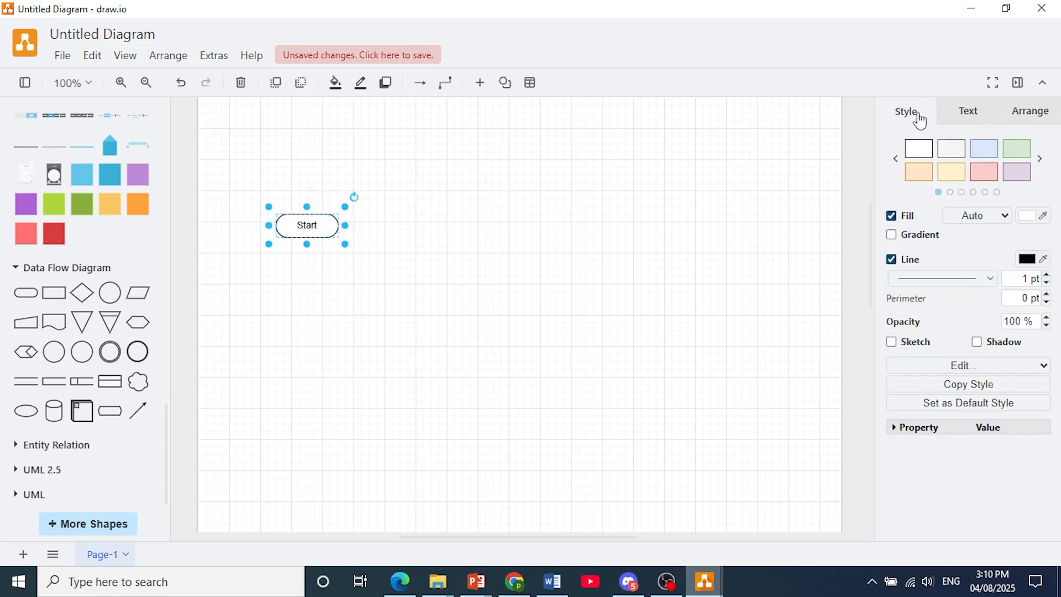
{"action": "left_click", "coordinate": [988, 149]}
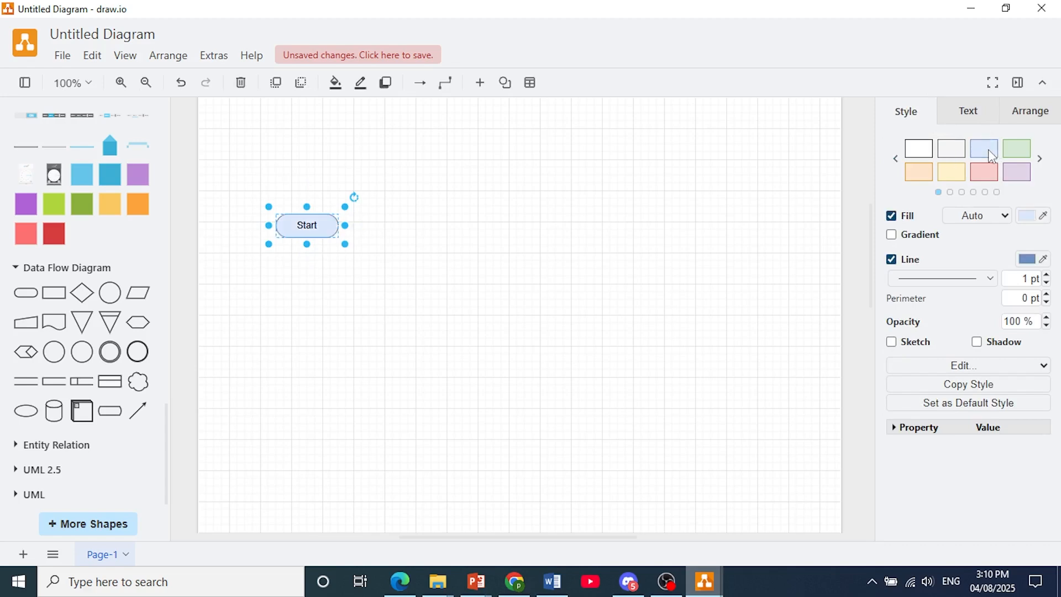
{"action": "left_click", "coordinate": [373, 313]}
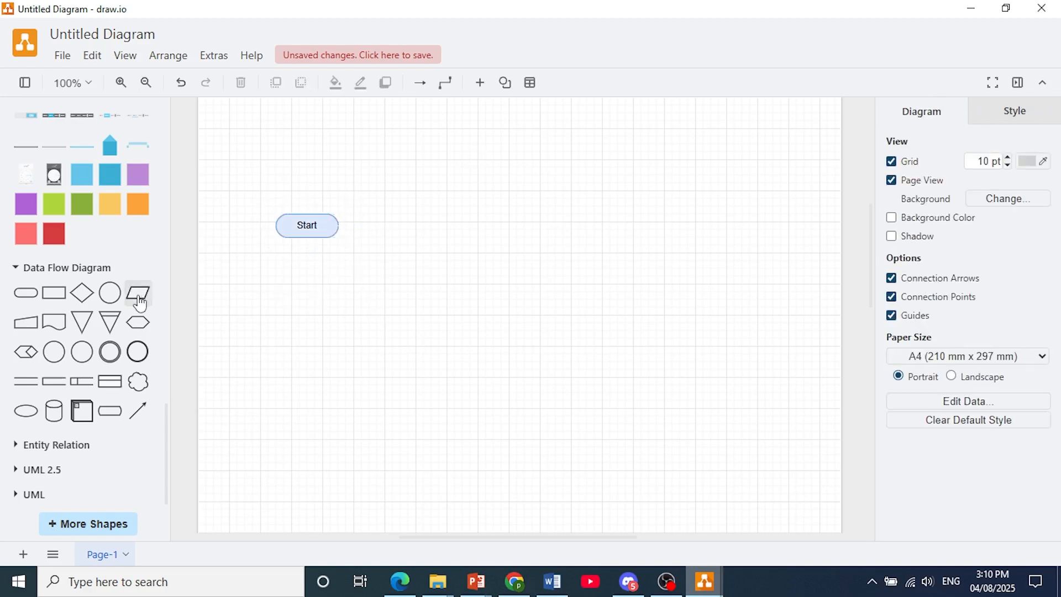
- Add an Activity / Process / Entity / External Interactor rectangle beside the Start shape, to its right
{"action": "mouse_move", "coordinate": [110, 304]}
{"action": "mouse_move", "coordinate": [59, 303]}
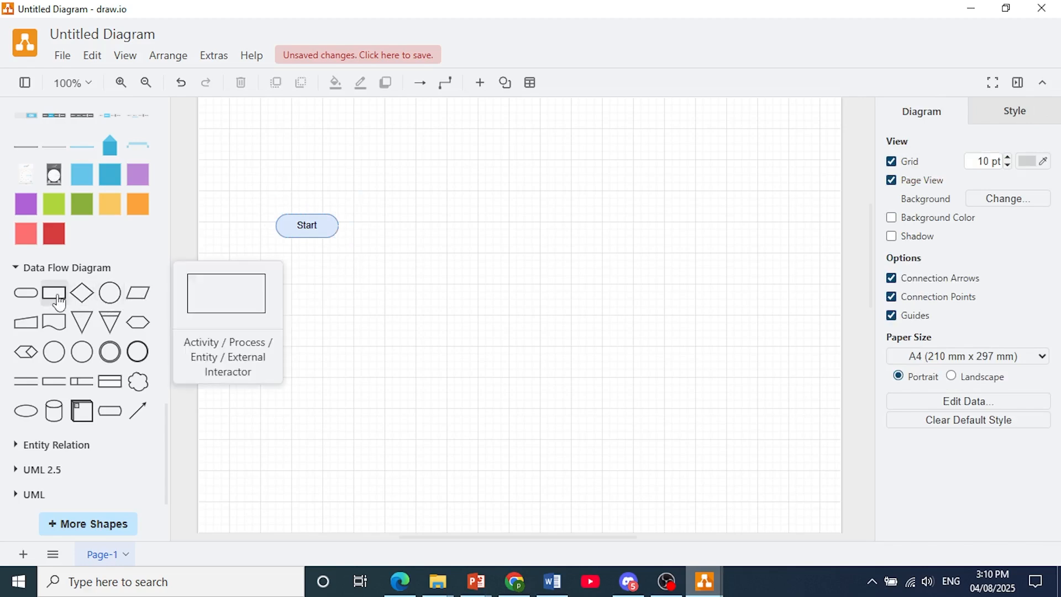
{"action": "left_click_drag", "start_coordinate": [59, 303], "coordinate": [393, 213]}
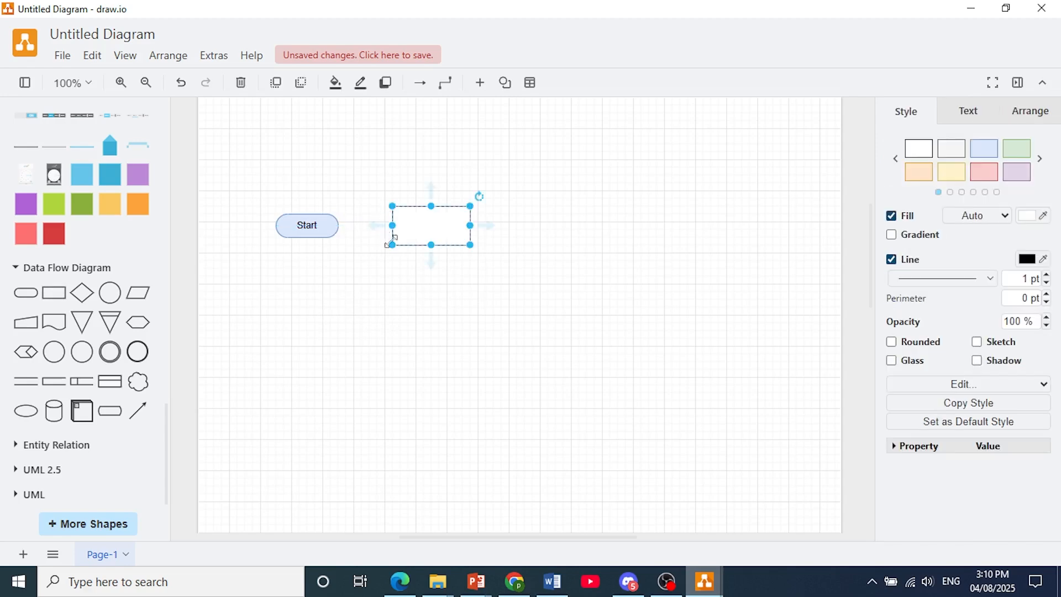
{"action": "left_click", "coordinate": [473, 285]}
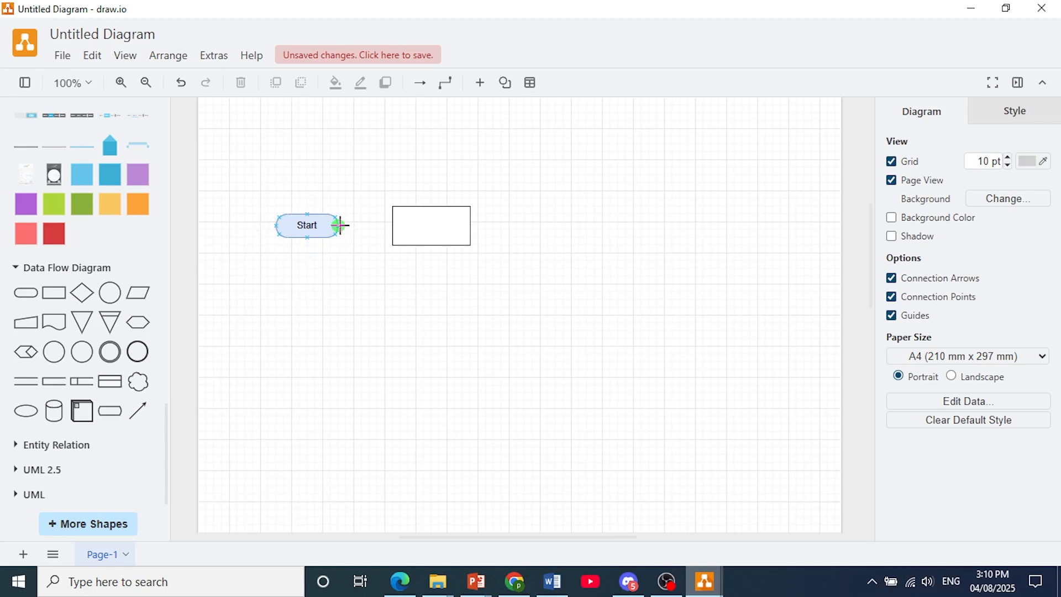
- Connect the Start shape to the rectangle with an arrow, and move the rectangle farther right and slightly lower
{"action": "left_click_drag", "start_coordinate": [340, 226], "coordinate": [358, 225]}
{"action": "left_click_drag", "start_coordinate": [391, 226], "coordinate": [393, 225]}
{"action": "mouse_move", "coordinate": [392, 226]}
{"action": "left_mouse_down"}
{"action": "mouse_move", "coordinate": [392, 206]}
{"action": "mouse_move", "coordinate": [393, 226]}
{"action": "left_mouse_up"}
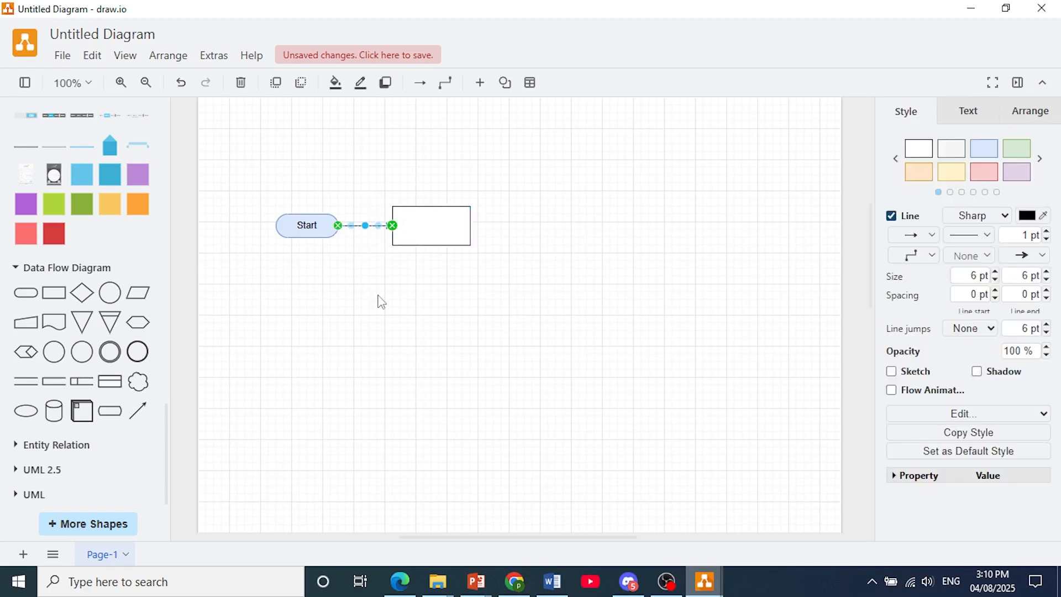
{"action": "left_click_drag", "start_coordinate": [441, 227], "coordinate": [487, 264]}
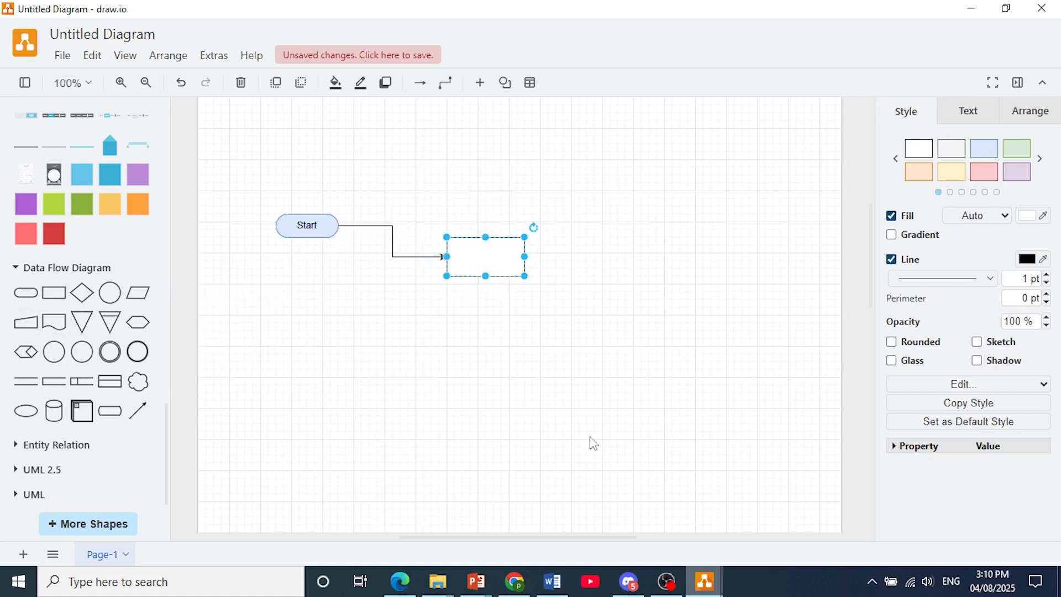
- Label the connected rectangle "Process"
{"action": "double_click", "coordinate": [467, 263]}
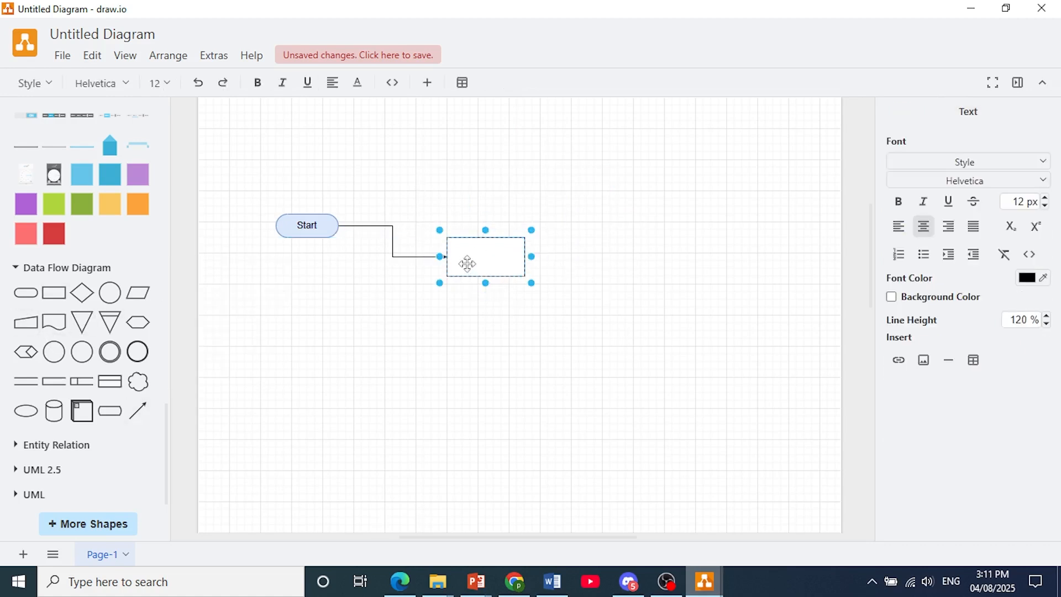
{"action": "type", "text": "Process"}
{"action": "key", "text": "Return"}
{"action": "left_click", "coordinate": [483, 308]}
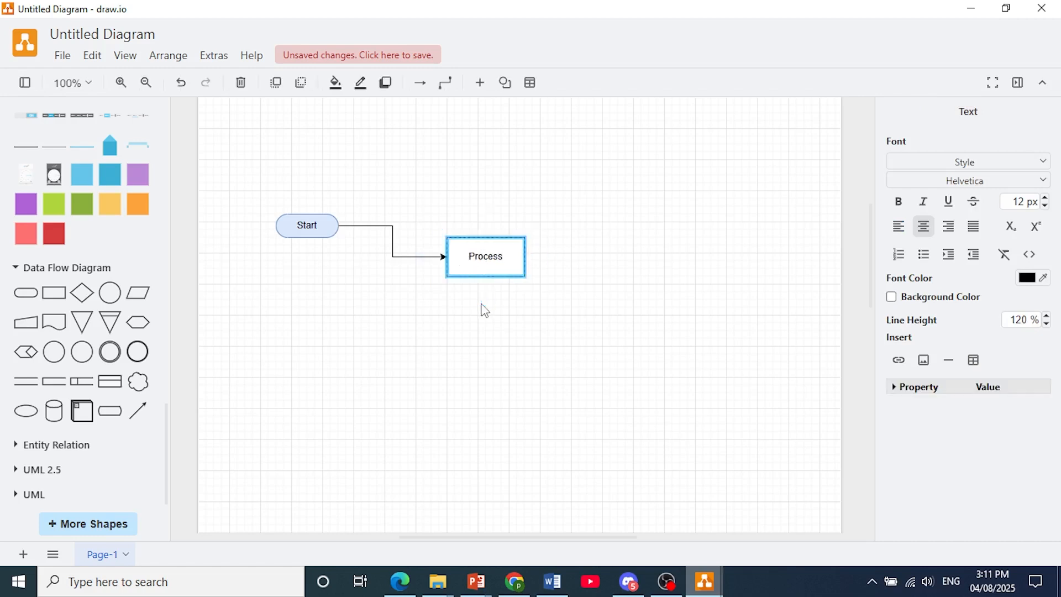
- Apply the light yellow preset style to the Process rectangle and deselect it
{"action": "left_click", "coordinate": [483, 256]}
{"action": "left_click", "coordinate": [952, 172]}
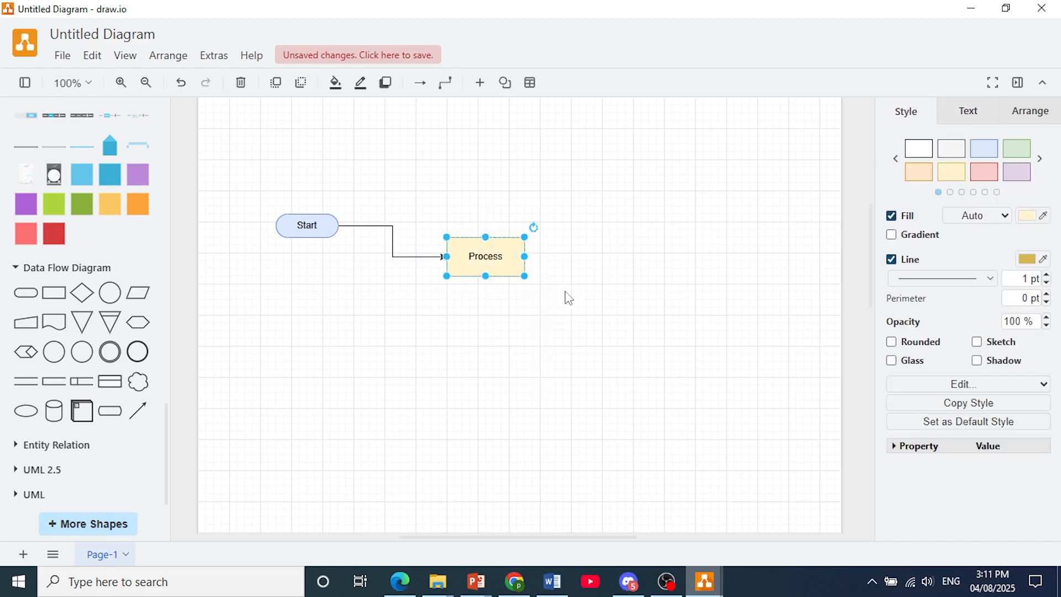
{"action": "left_click", "coordinate": [553, 309]}
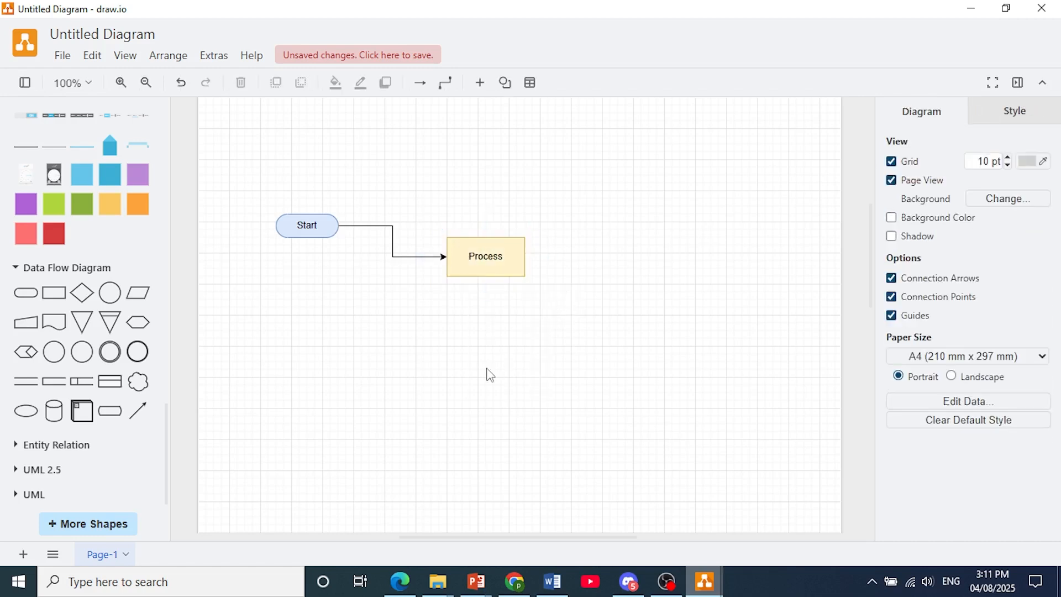
- Apply the light blue preset style to the arrow connecting Start and Process, and deselect it
{"action": "left_click", "coordinate": [394, 245]}
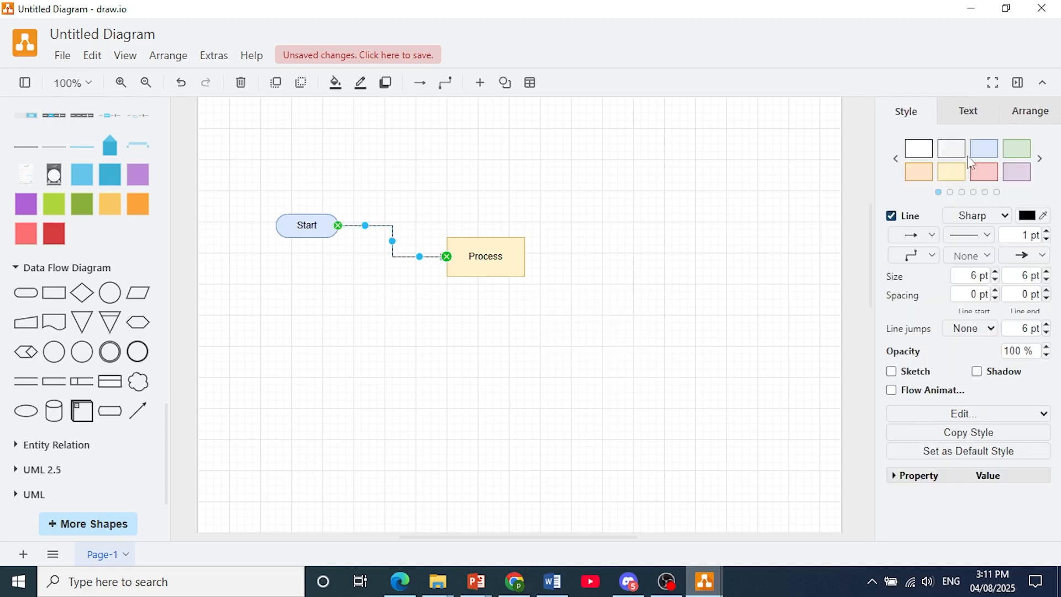
{"action": "left_click", "coordinate": [987, 146]}
{"action": "left_click", "coordinate": [563, 319]}
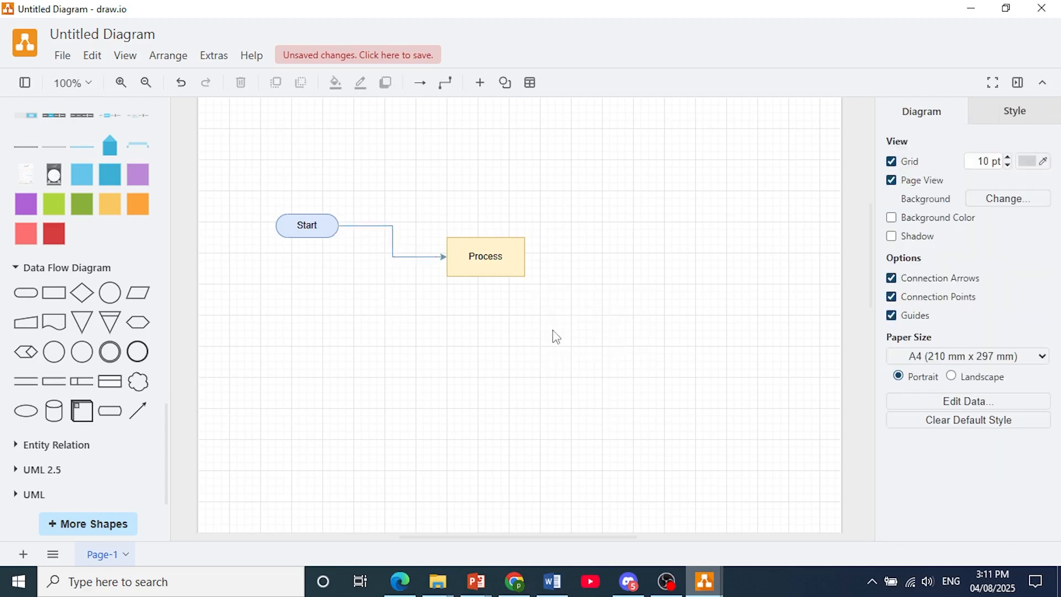
- Open the template gallery for inserting a ready-made diagram
{"action": "scroll", "coordinate": [75, 431], "scroll_direction": "up", "scroll_amount": 5}
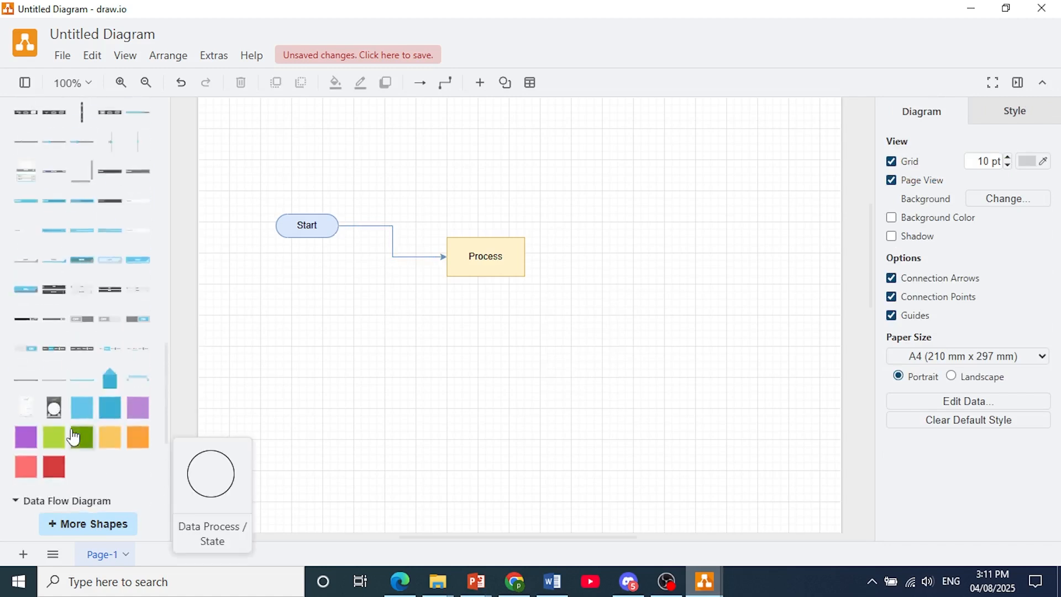
{"action": "left_click", "coordinate": [172, 59]}
{"action": "mouse_move", "coordinate": [178, 268]}
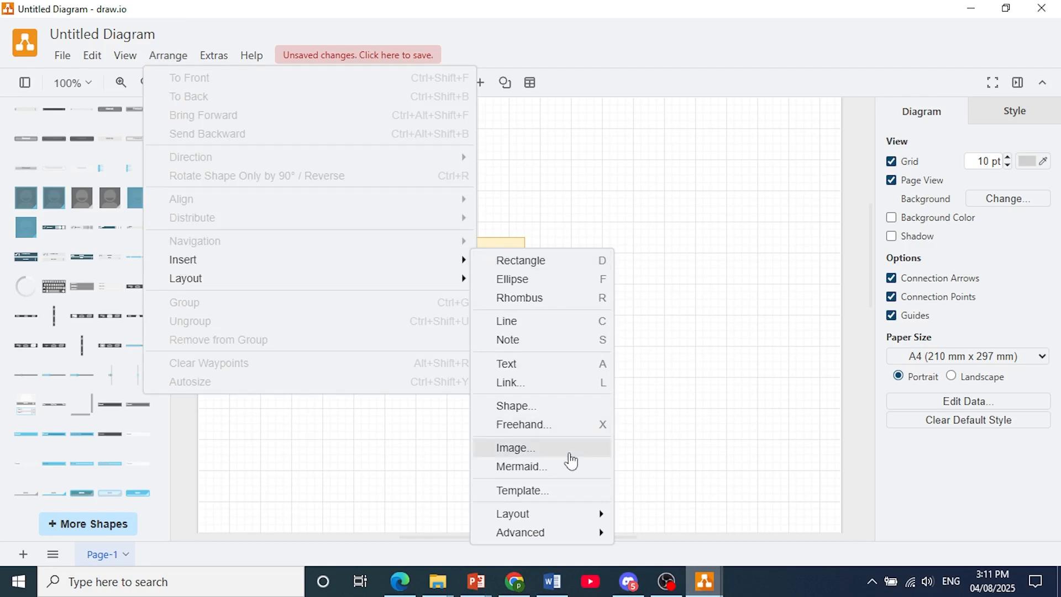
{"action": "left_click", "coordinate": [550, 503]}
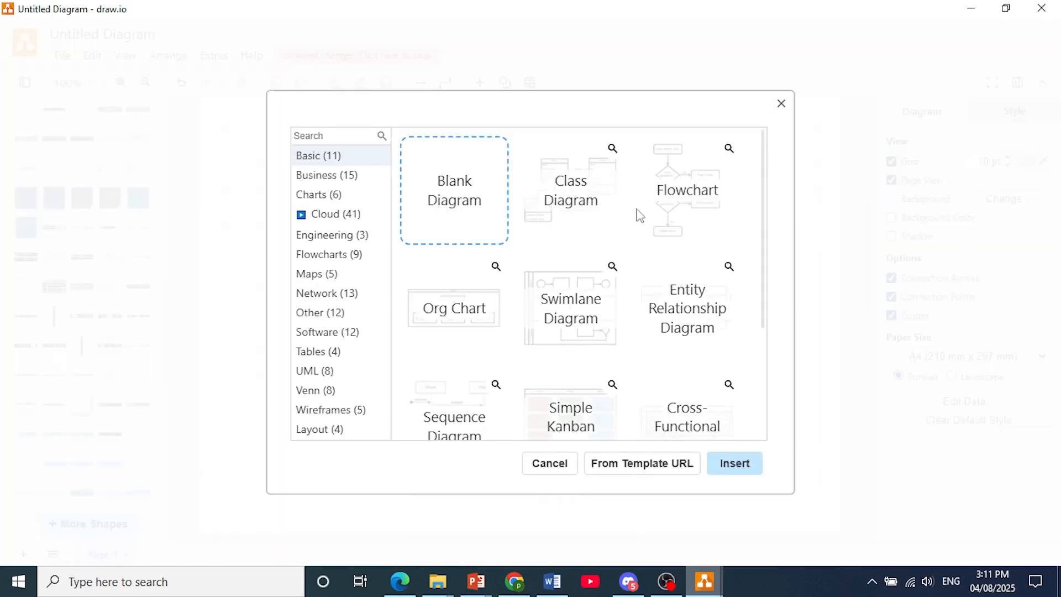
- Look through the Basic diagram templates and select the Flowchart template
{"action": "scroll", "coordinate": [674, 218], "scroll_direction": "down", "scroll_amount": 1}
{"action": "scroll", "coordinate": [676, 218], "scroll_direction": "down", "scroll_amount": 2}
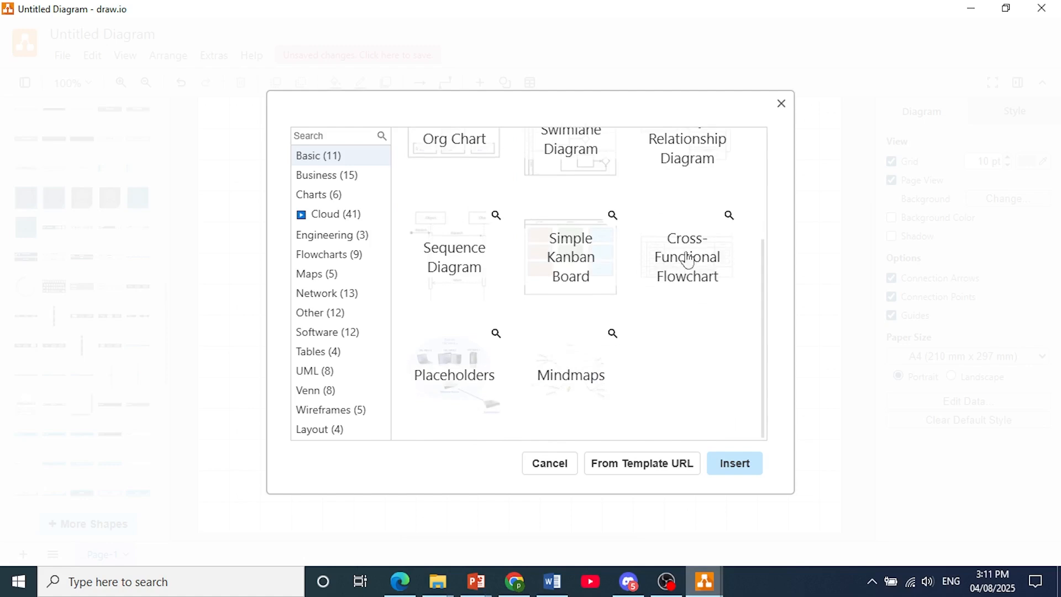
{"action": "scroll", "coordinate": [686, 293], "scroll_direction": "up", "scroll_amount": 1}
{"action": "scroll", "coordinate": [685, 293], "scroll_direction": "up", "scroll_amount": 2}
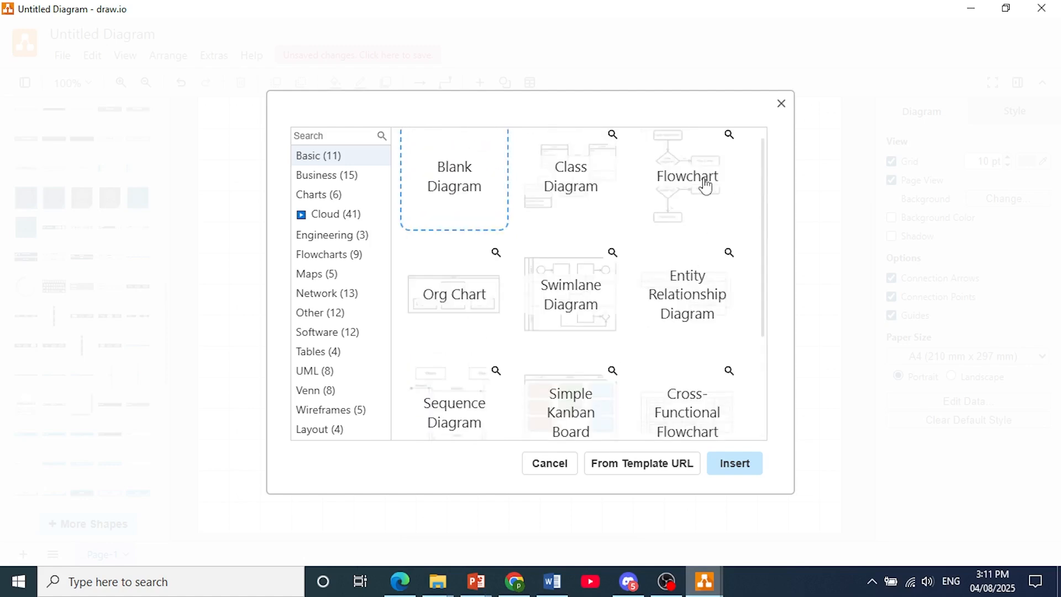
{"action": "left_click", "coordinate": [700, 186]}
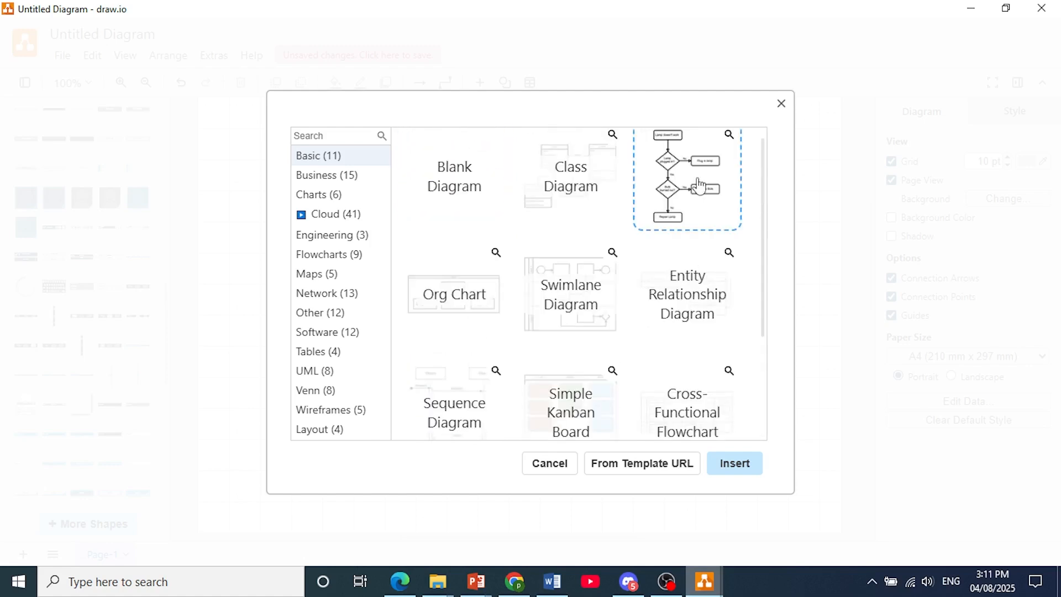
{"action": "scroll", "coordinate": [692, 202], "scroll_direction": "up", "scroll_amount": 1}
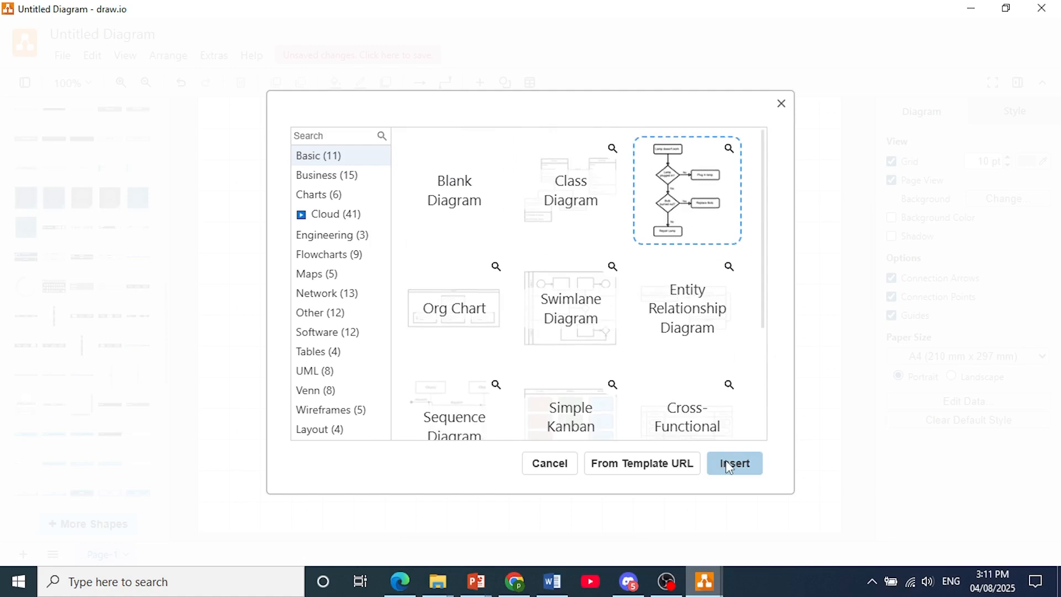
- Insert the first AWS template from the Cloud category
{"action": "left_click", "coordinate": [305, 224]}
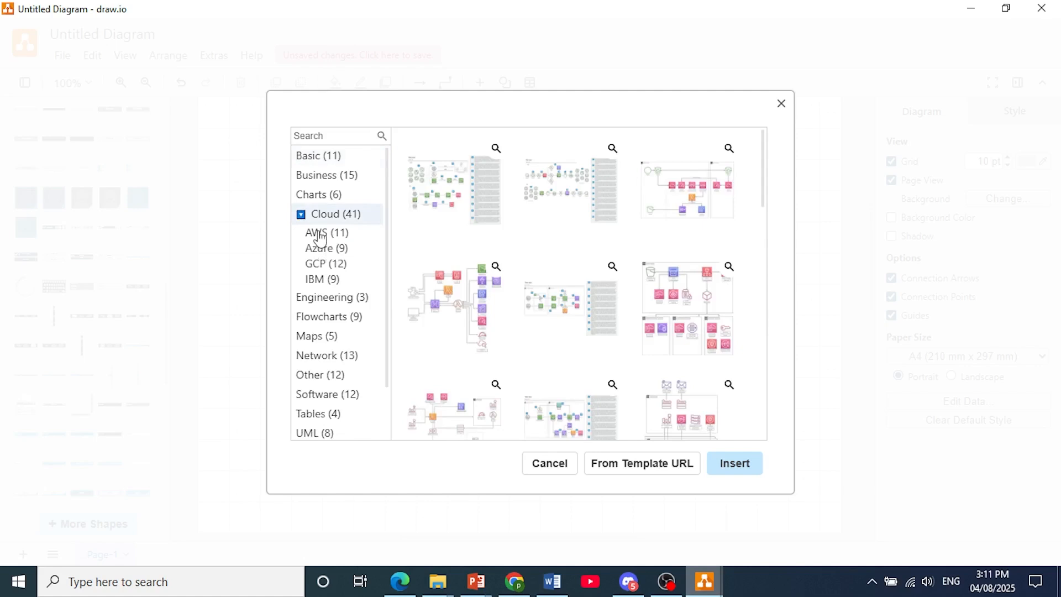
{"action": "left_click", "coordinate": [321, 234]}
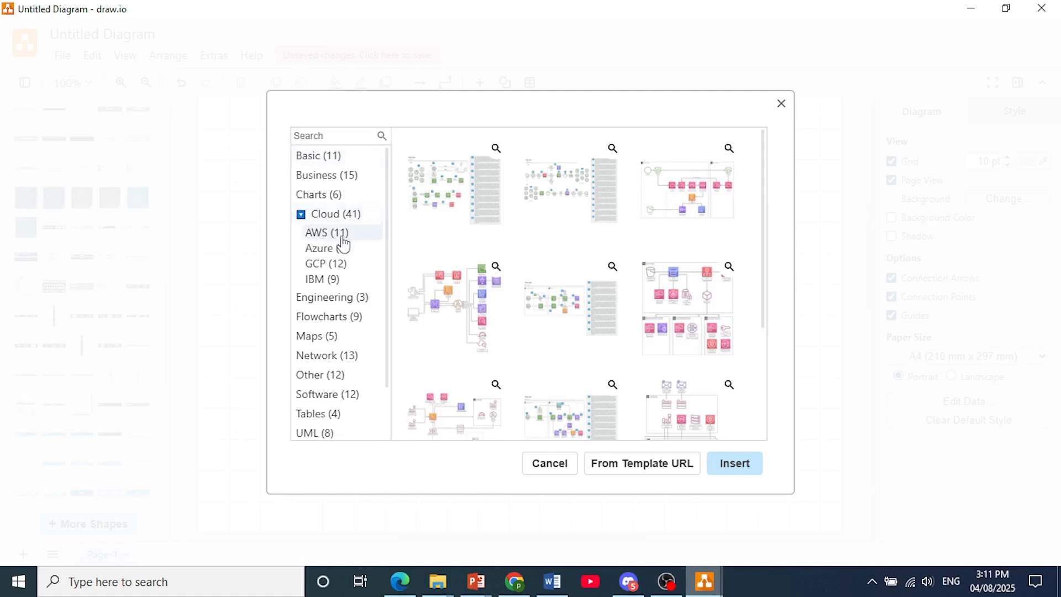
{"action": "left_click", "coordinate": [463, 209]}
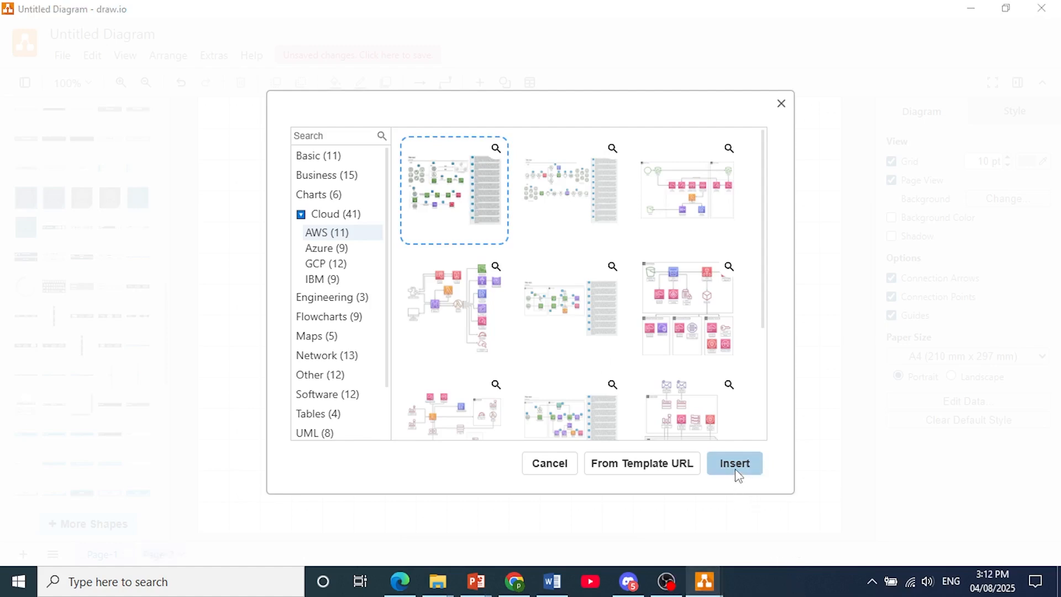
{"action": "left_click", "coordinate": [738, 474]}
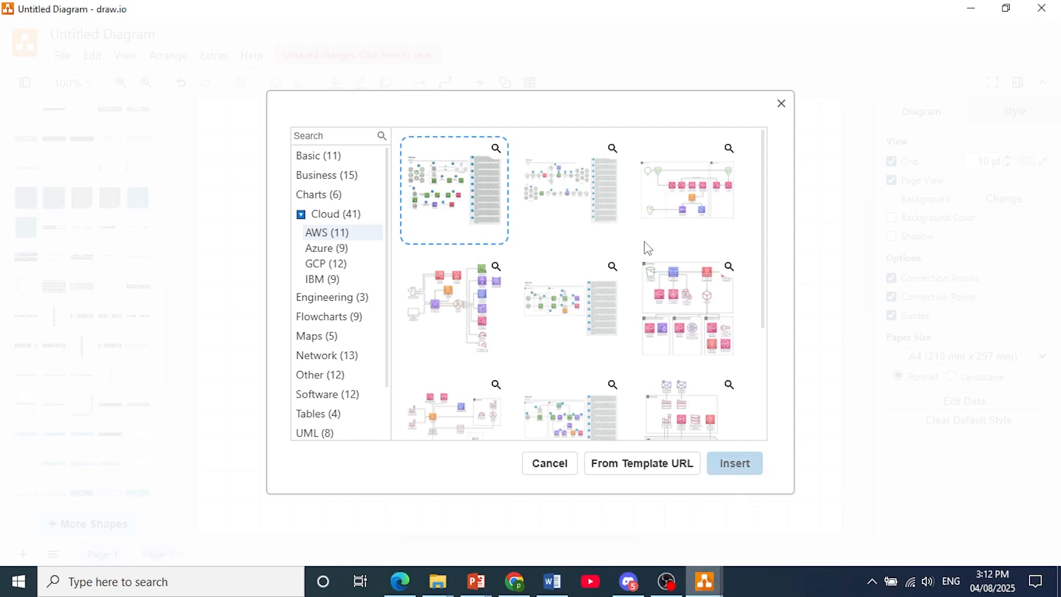